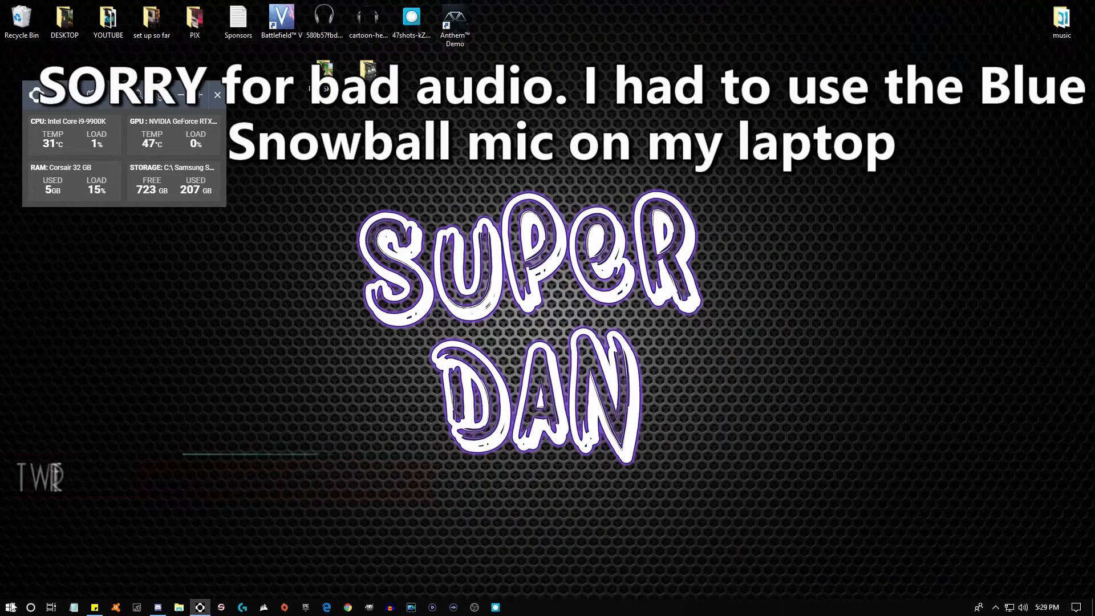
Step: Restart Windows from the Start button's quick system menu
right_click(12, 606)
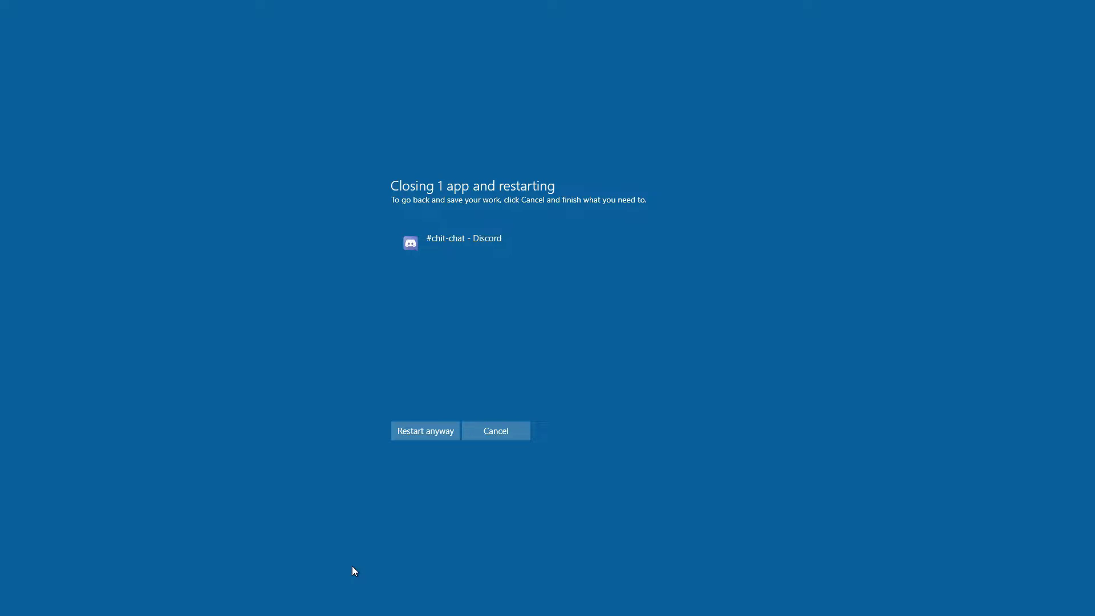
Step: Confirm the restart despite Discord being open, booting into the BIOS M.I.T. page
left_click(426, 436)
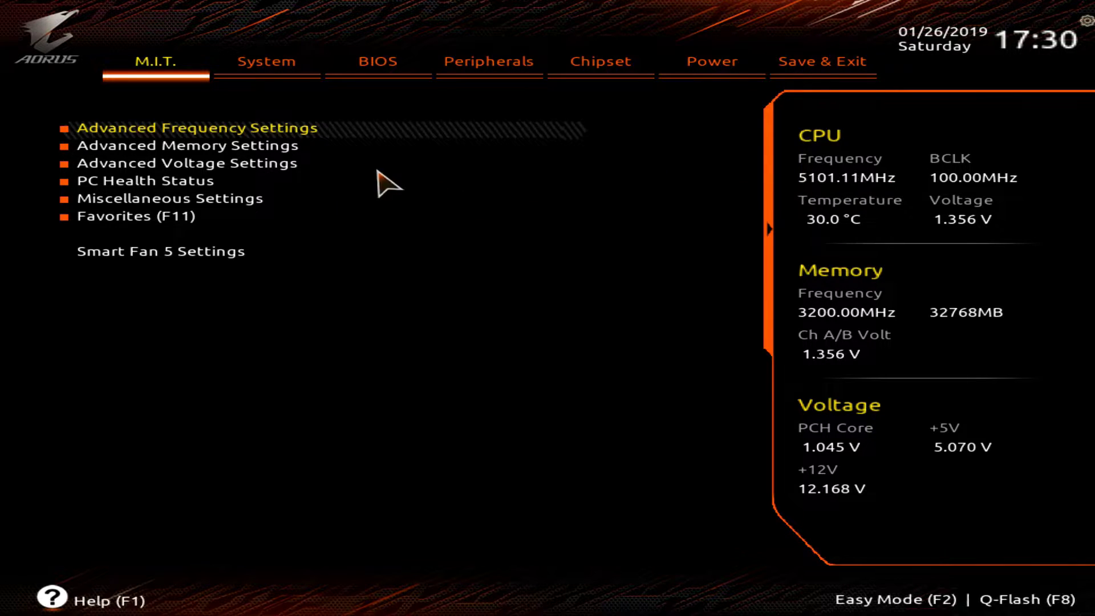
Step: Hide the hardware monitor panel and switch from Easy Mode back to the classic M.I.T. view
key("alt")
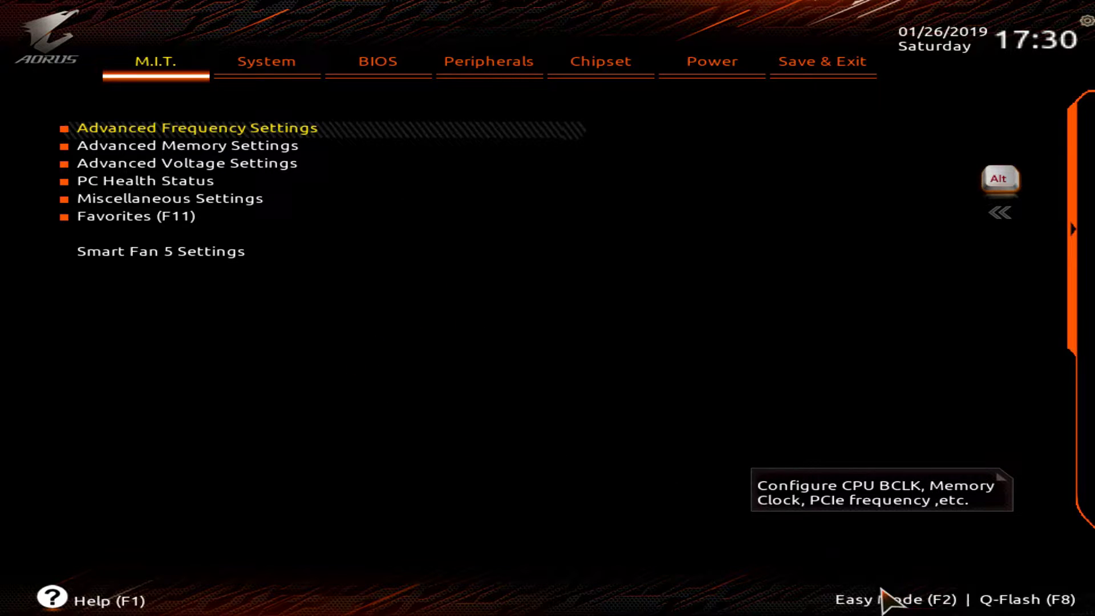
left_click(927, 601)
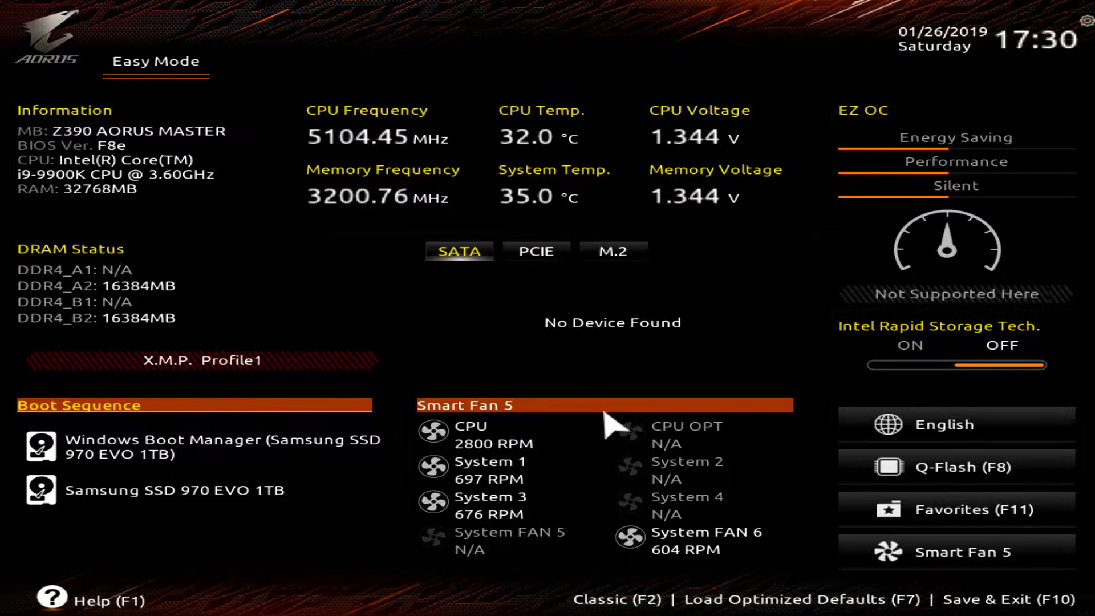
left_click(637, 600)
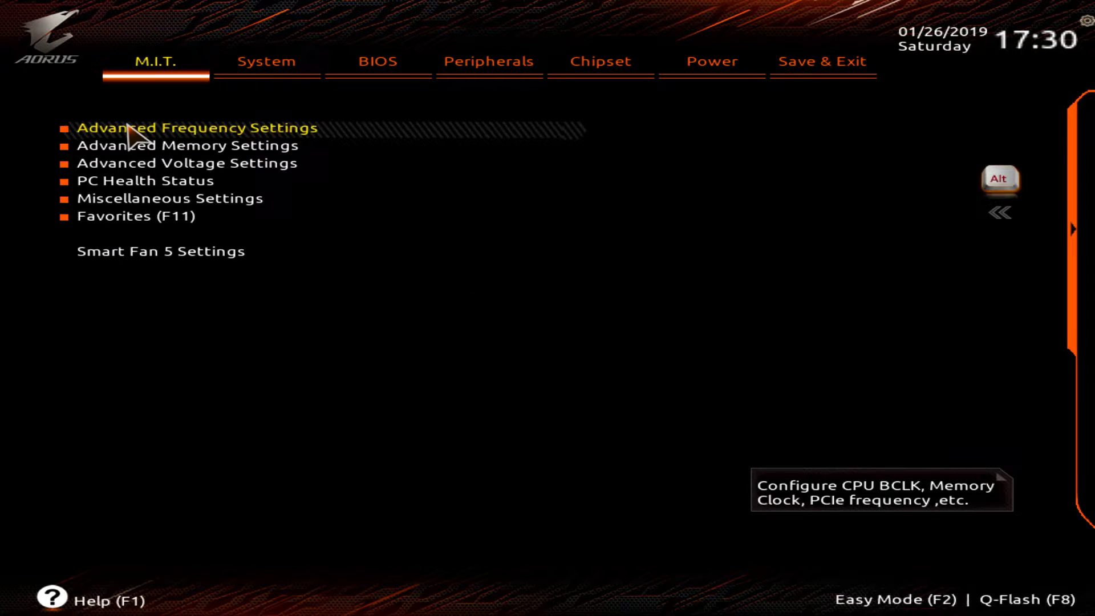
Step: In Advanced Frequency Settings, keep Enhanced Multi-Core Performance Disabled and set CPU Clock Ratio to 51 (5.10GHz)
left_click(164, 128)
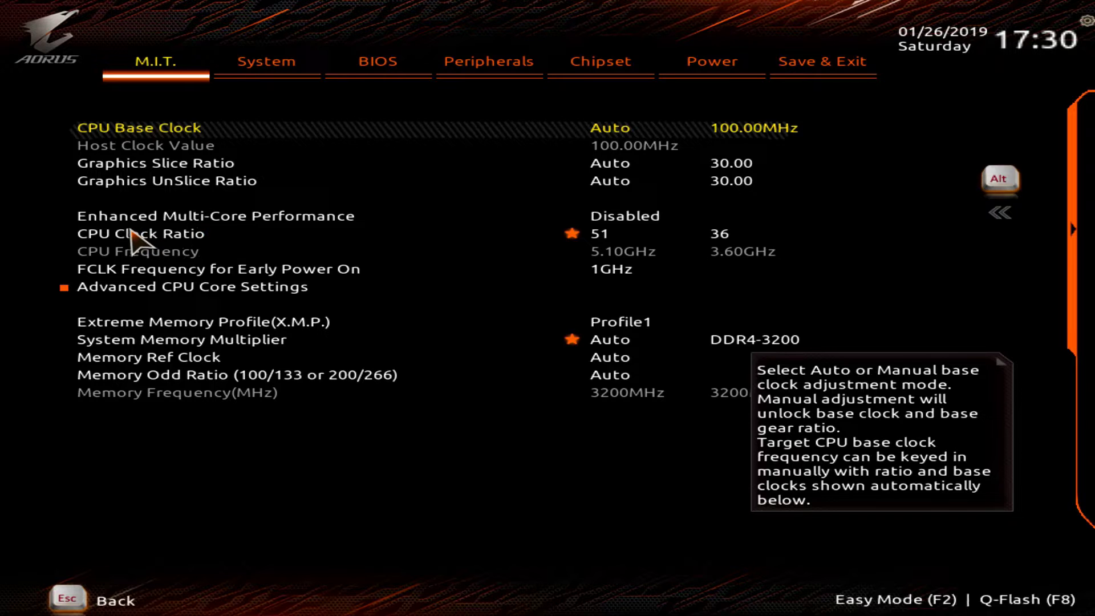
left_click(616, 220)
left_click(615, 220)
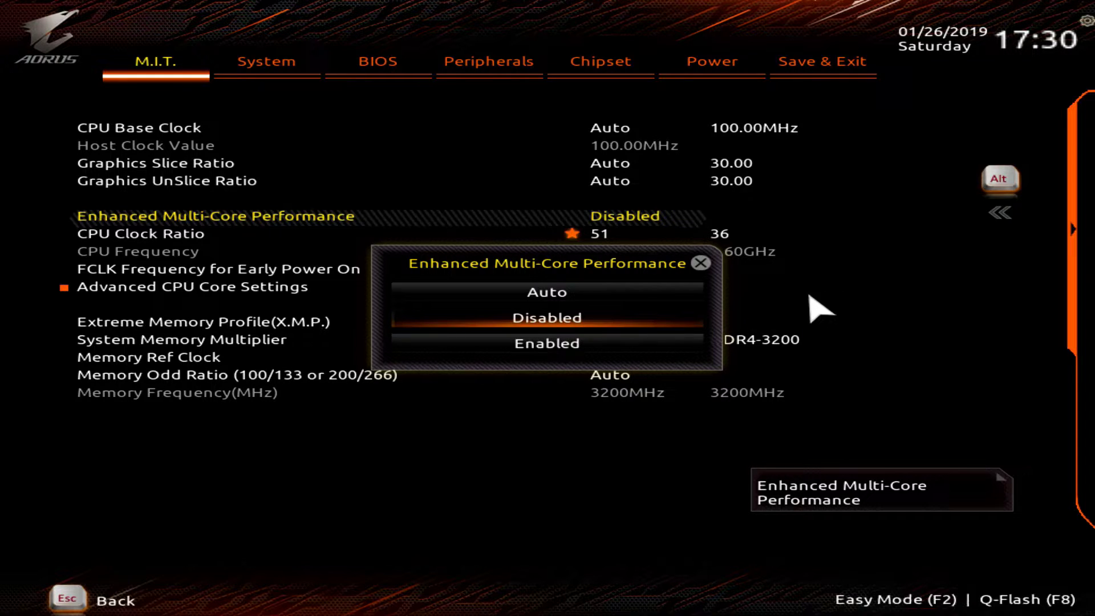
key("Down")
key("Escape")
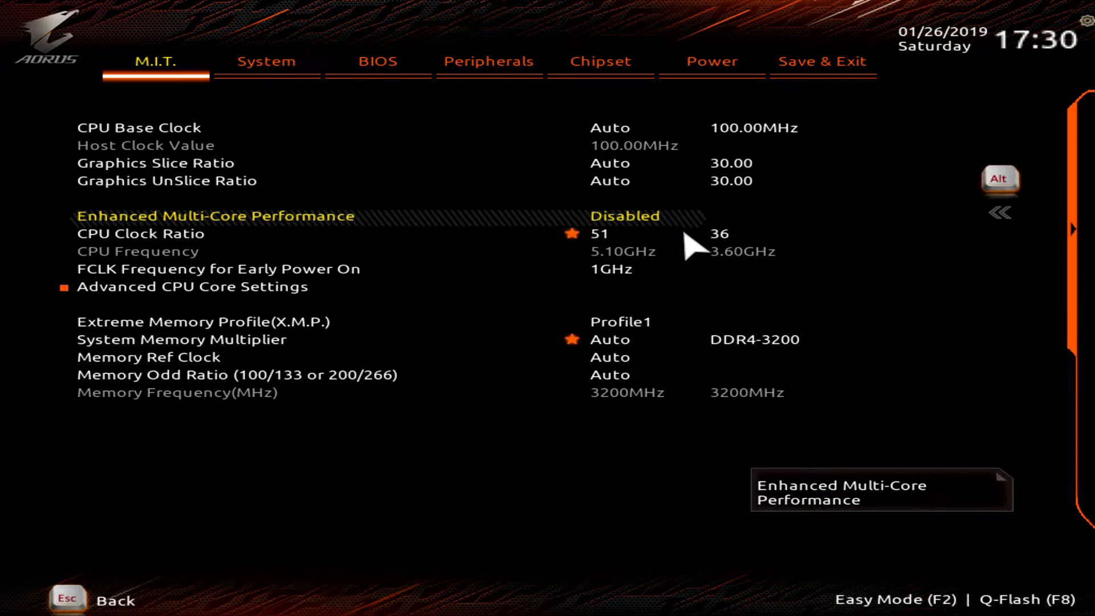
left_click(592, 236)
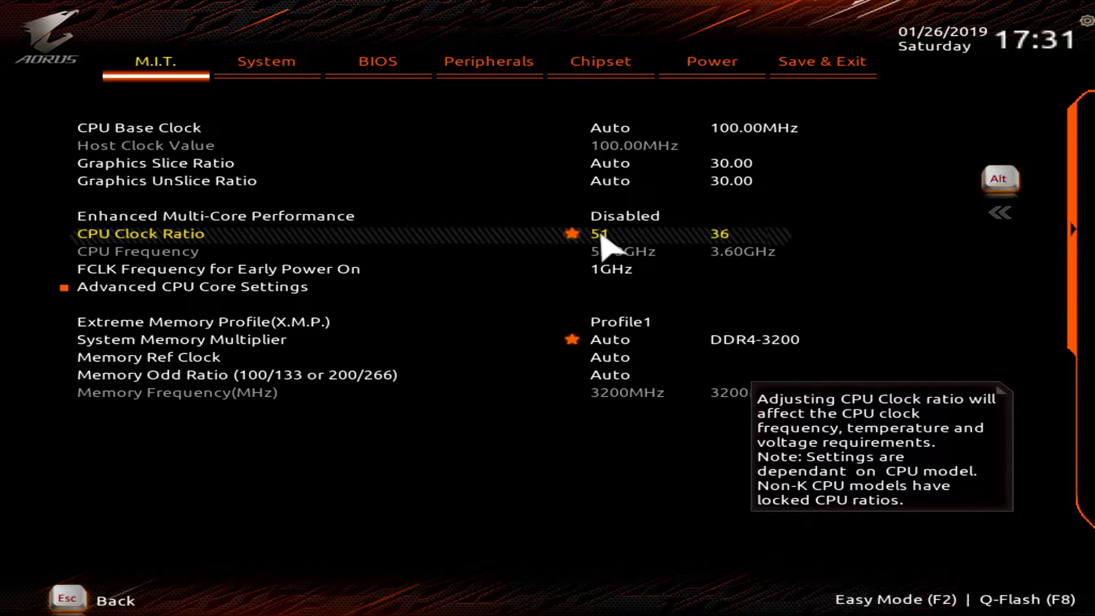
type("49")
left_click(596, 323)
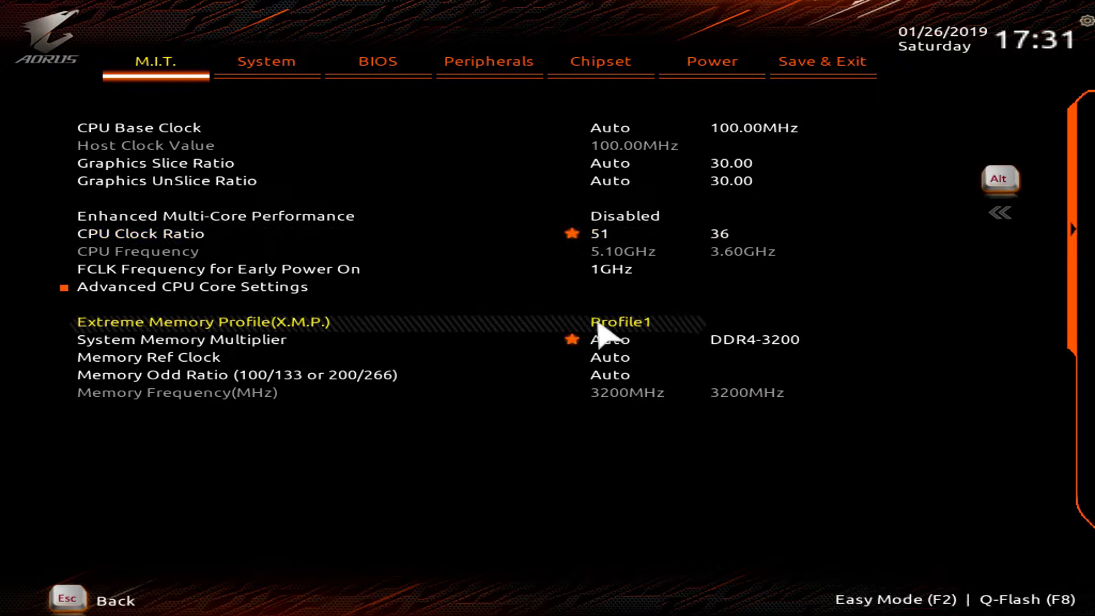
left_click(608, 323)
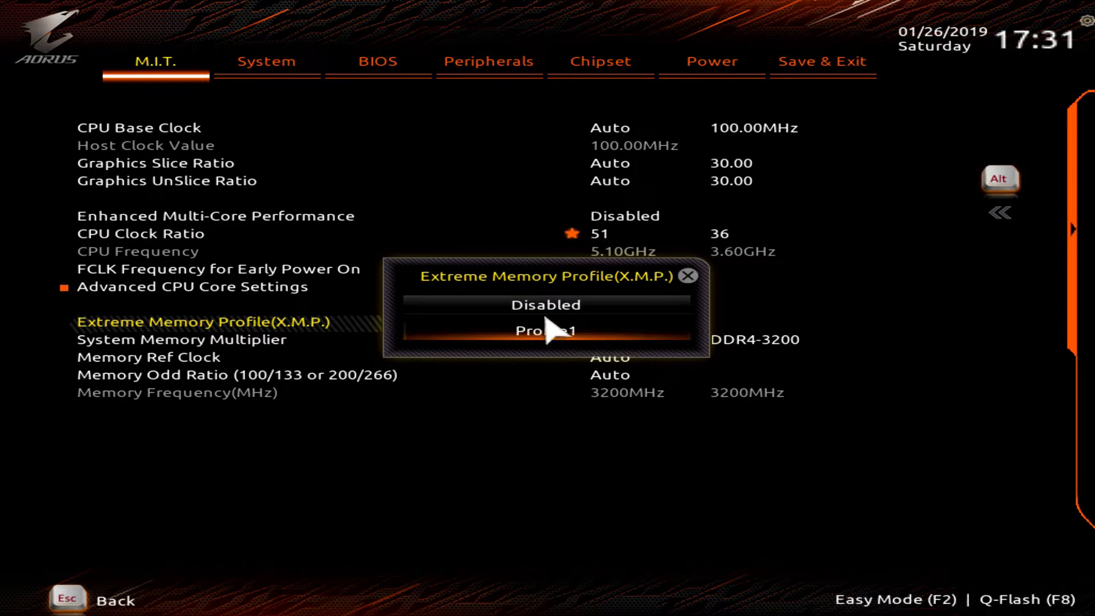
key("Return")
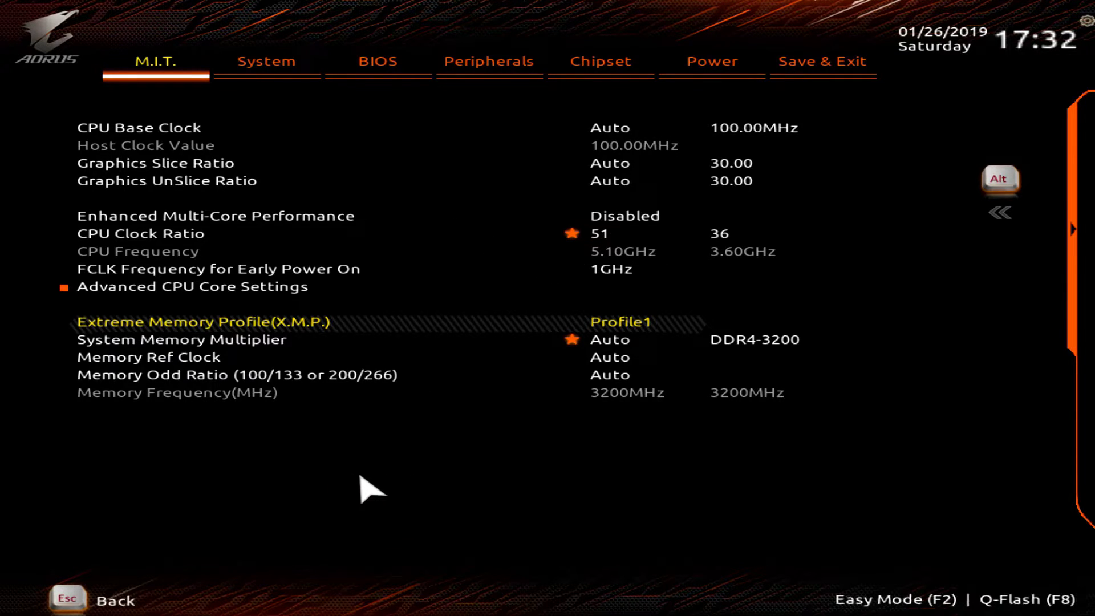
Step: Set CPU Vcore to 1.375V under Advanced Voltage Settings, then return to the main M.I.T. list
key("Escape")
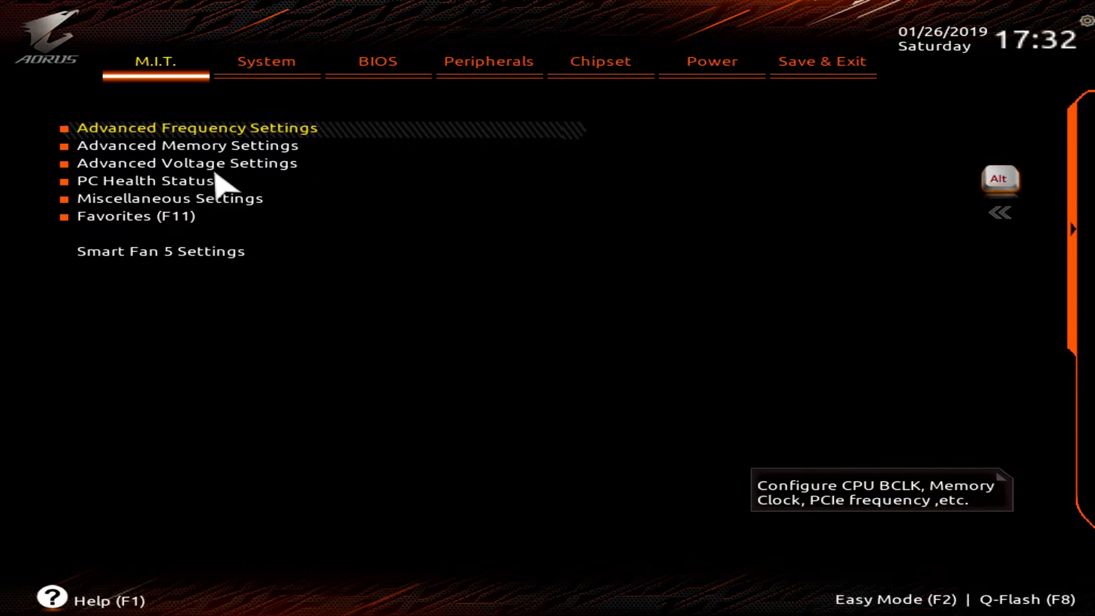
left_click(174, 163)
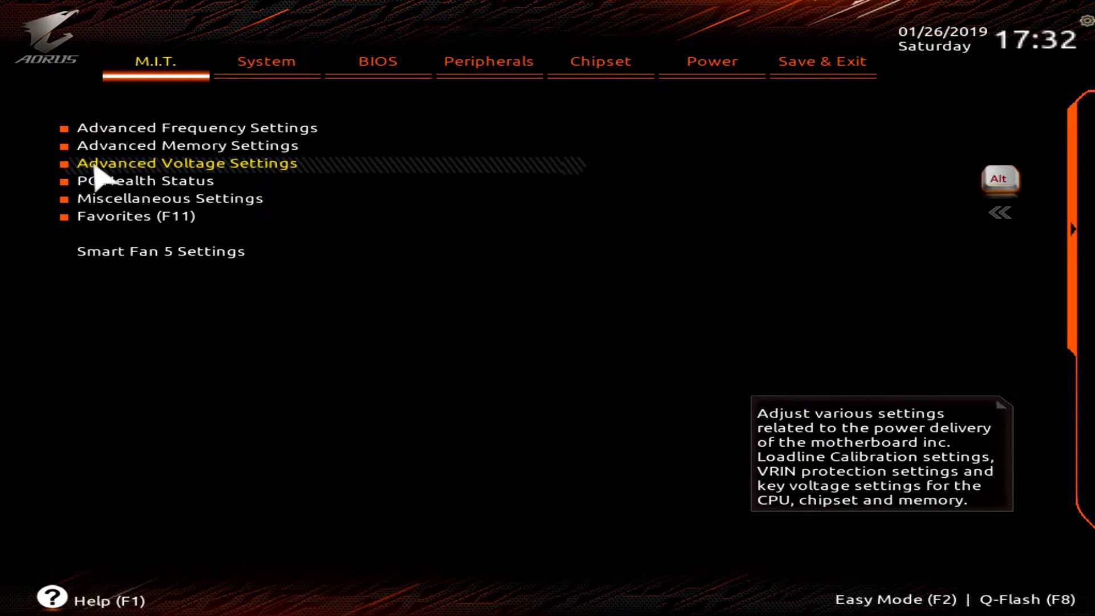
left_click(165, 161)
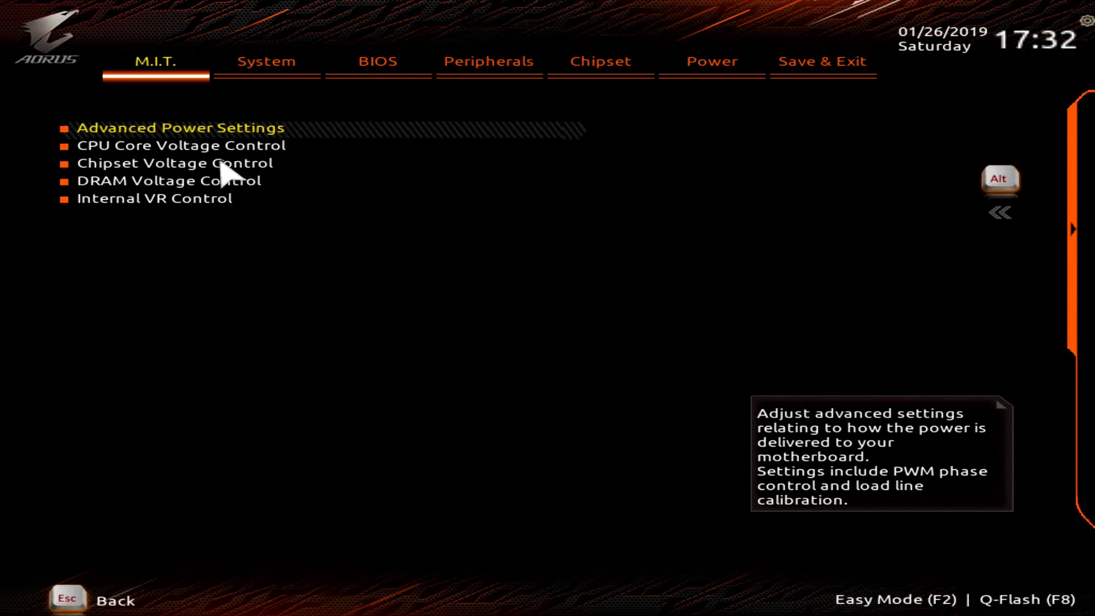
left_click(196, 150)
left_click(196, 150)
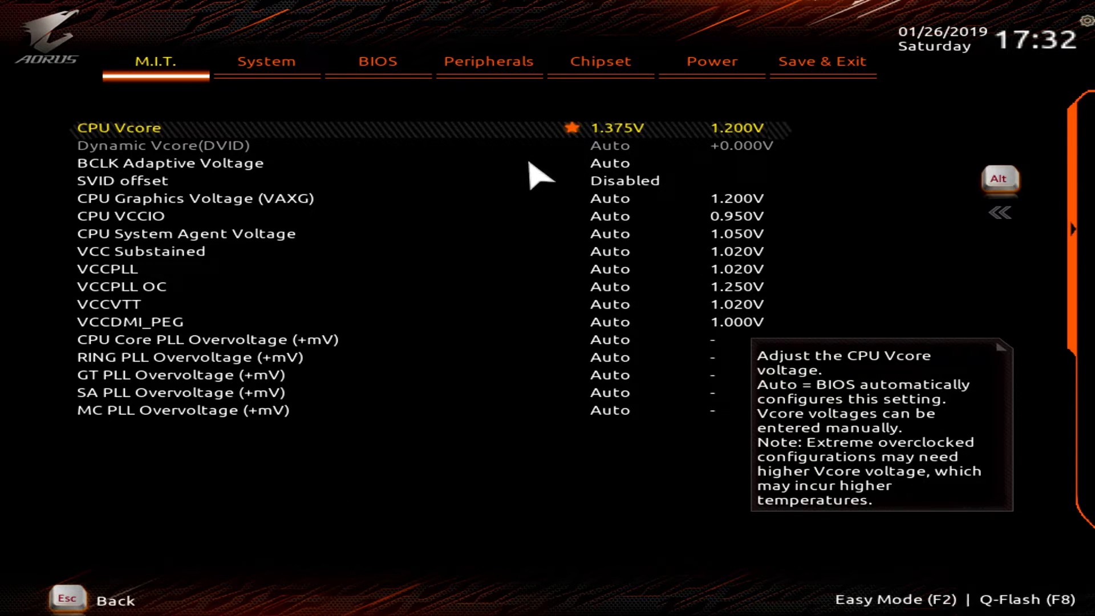
key("Escape")
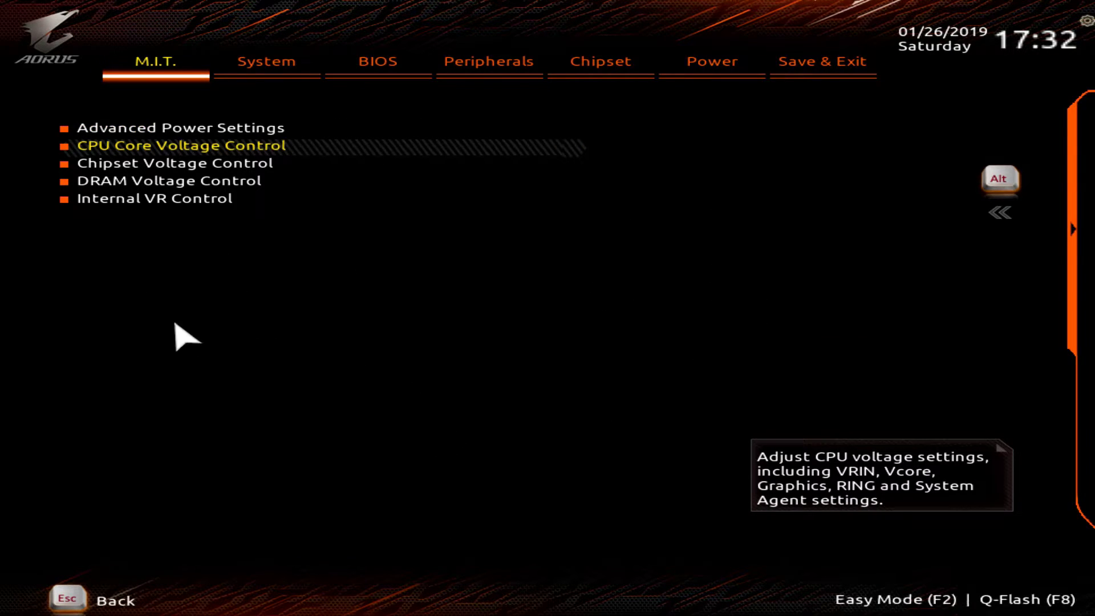
key("Escape")
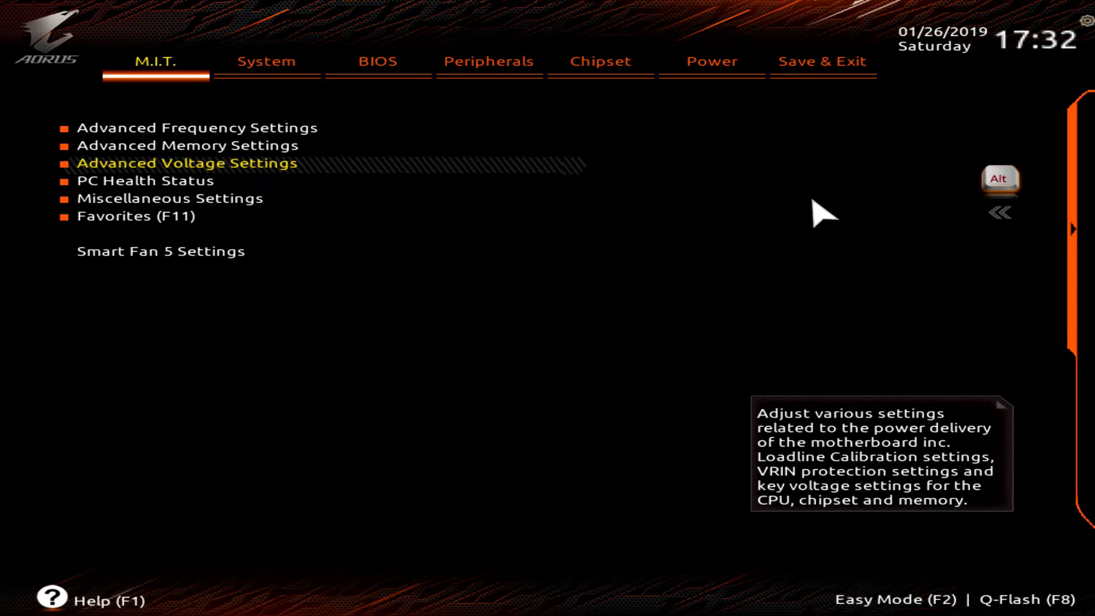
Step: Review Advanced Frequency Settings, then Save & Exit Setup to reboot into Windows
left_click(114, 132)
left_click(114, 131)
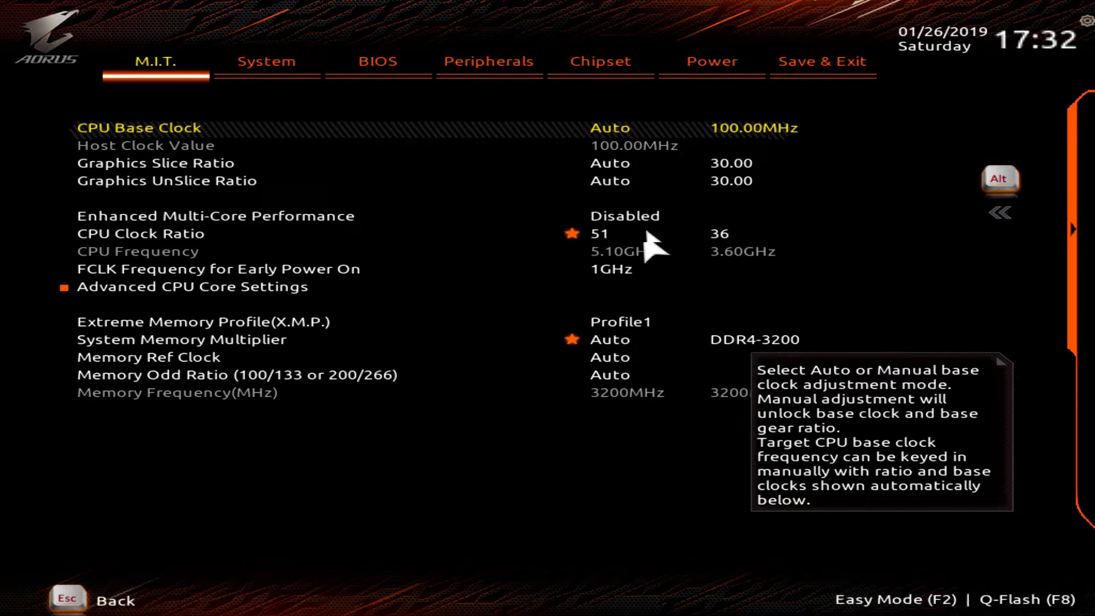
left_click(821, 72)
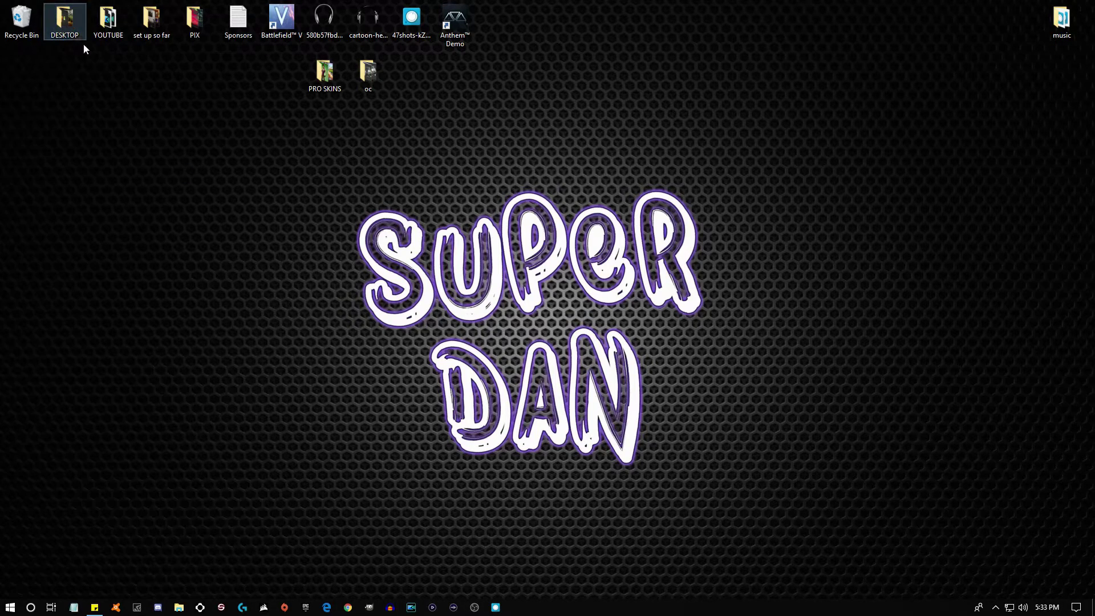
Step: Launch CINEBENCH Windows 64 Bit from CINEBENCHR15.038 > CINEBENCH R15.038_RC184115 on the Desktop
double_click(79, 35)
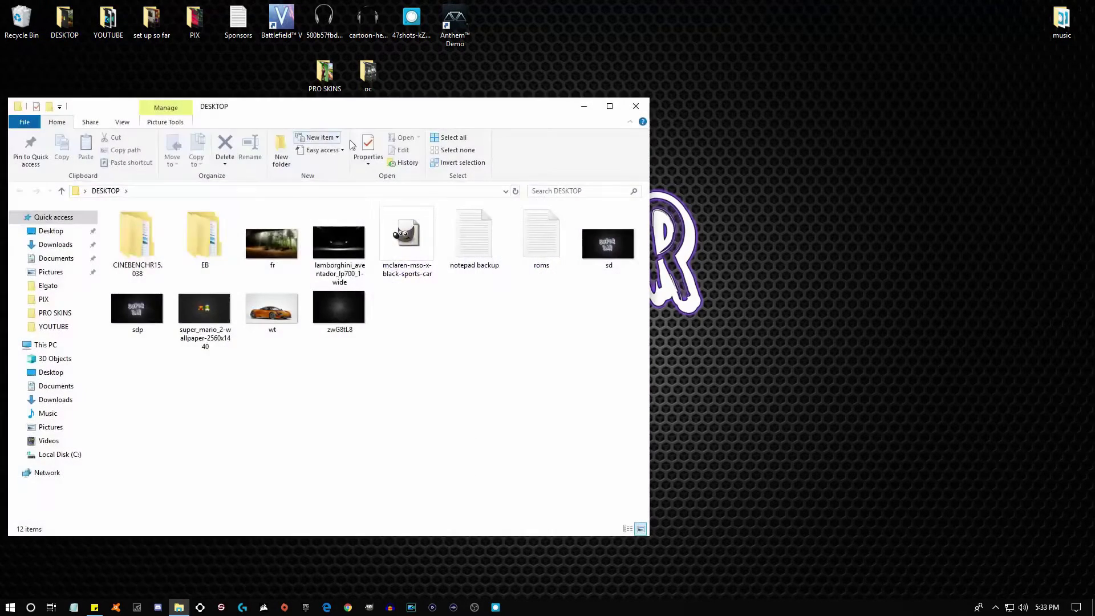
double_click(122, 229)
double_click(158, 226)
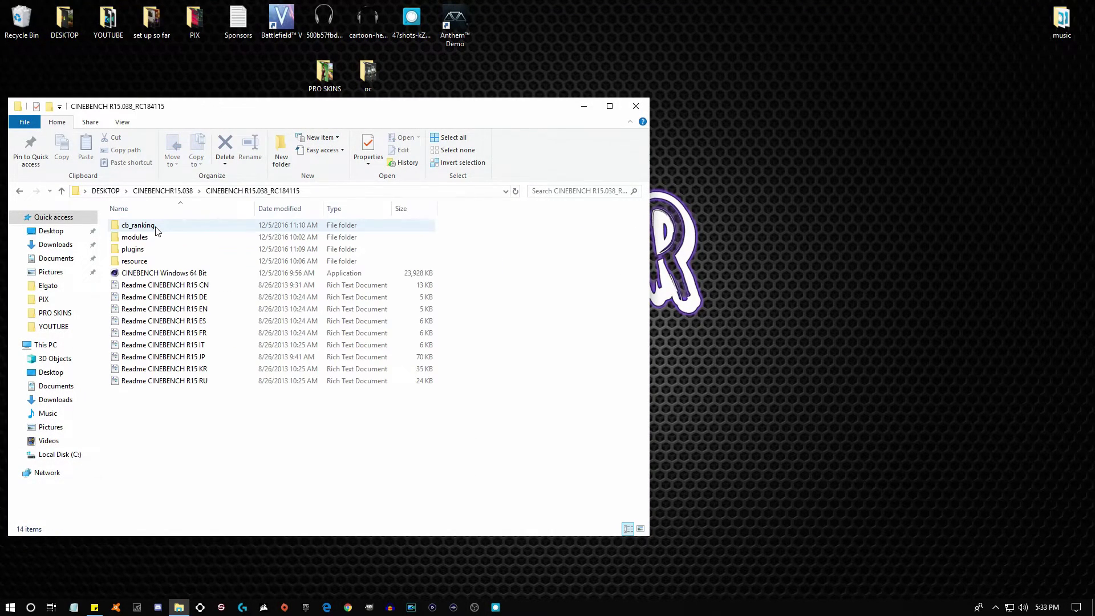
double_click(151, 273)
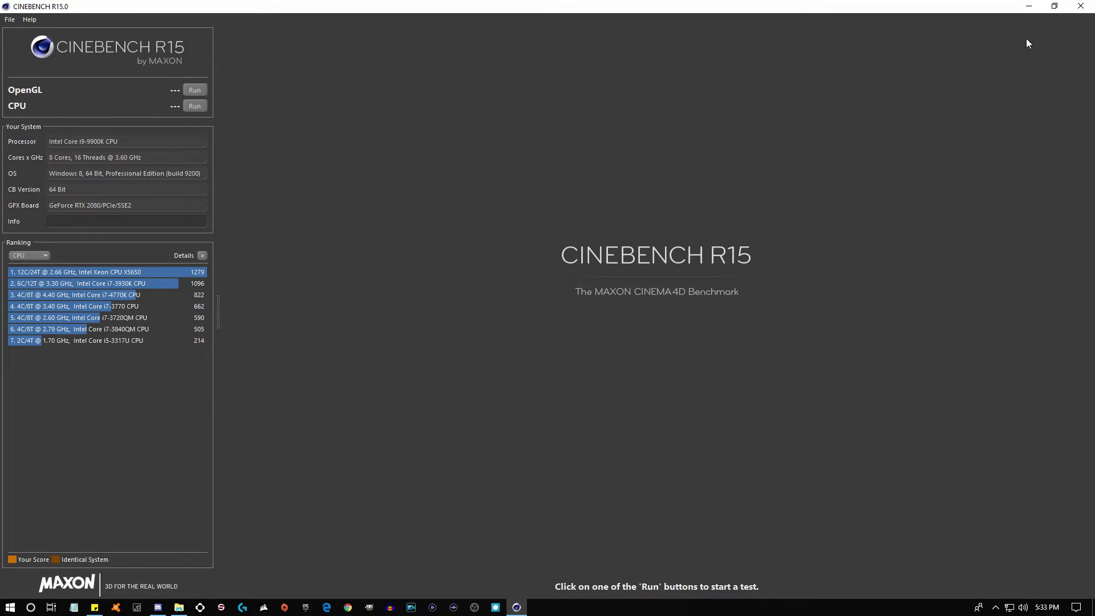
Step: Shrink Cinebench to a repositioned window and close the Explorer folder window
left_click(1054, 6)
left_click_drag(472, 15, 723, 46)
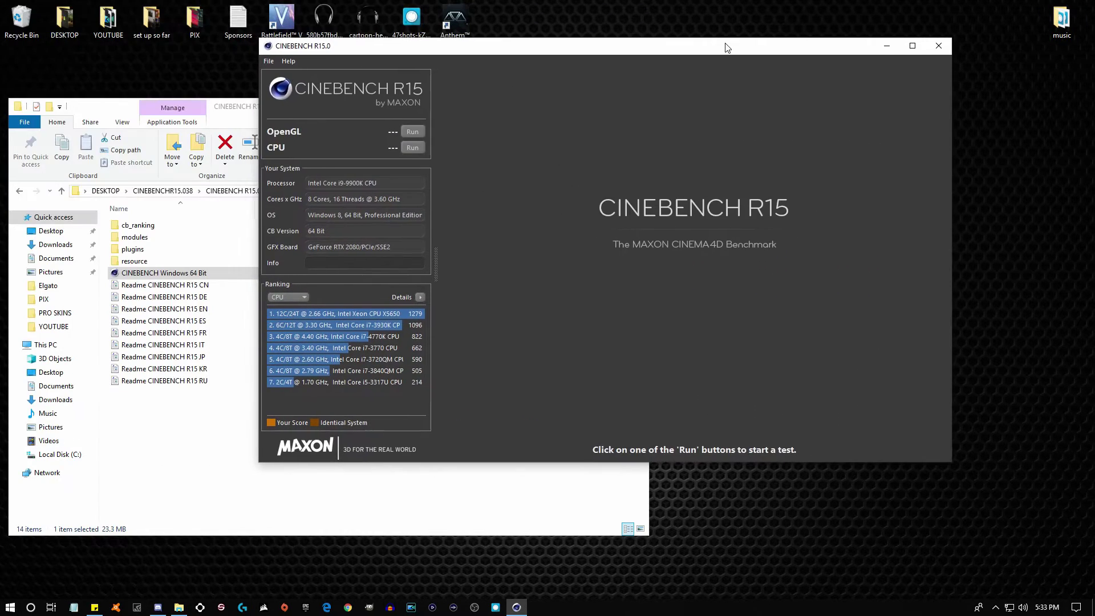
left_click(233, 108)
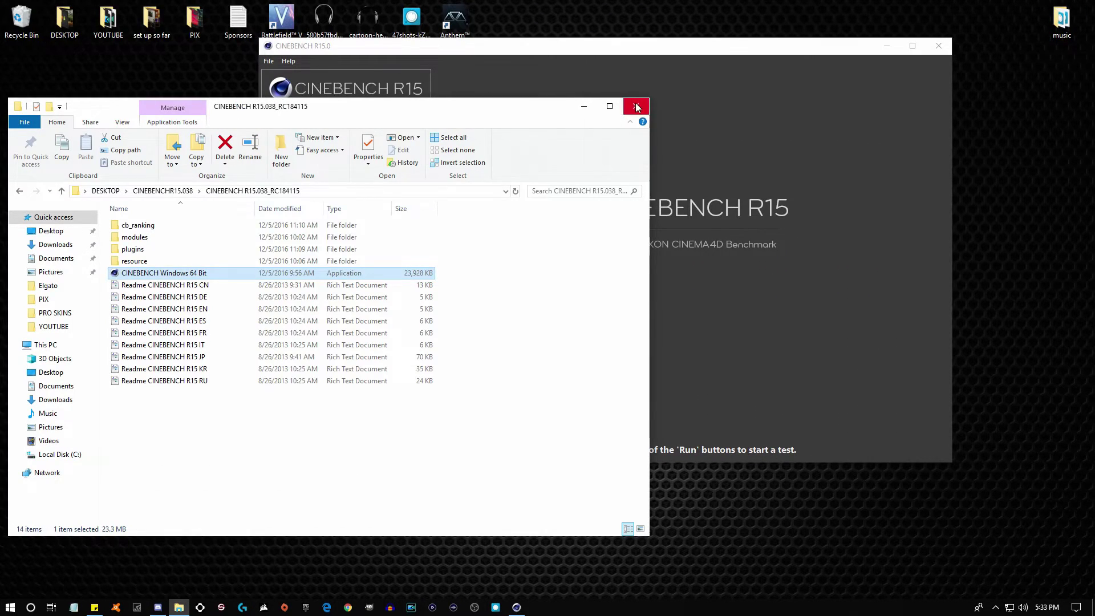
left_click(637, 106)
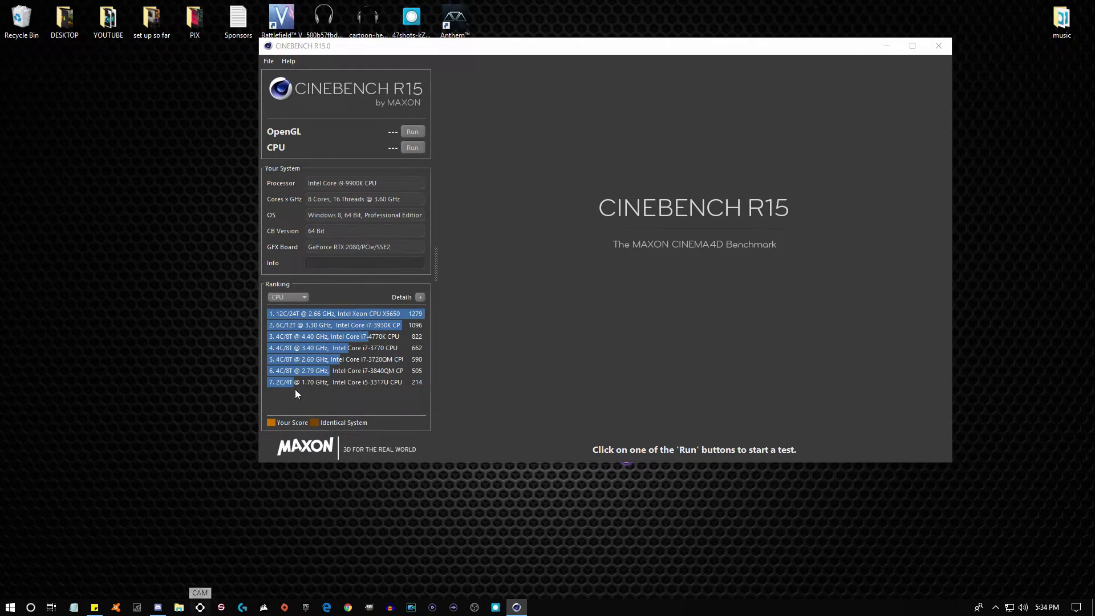
Step: Launch NZXT CAM and switch it to Mini CAM view docked at the left screen edge
left_click(200, 608)
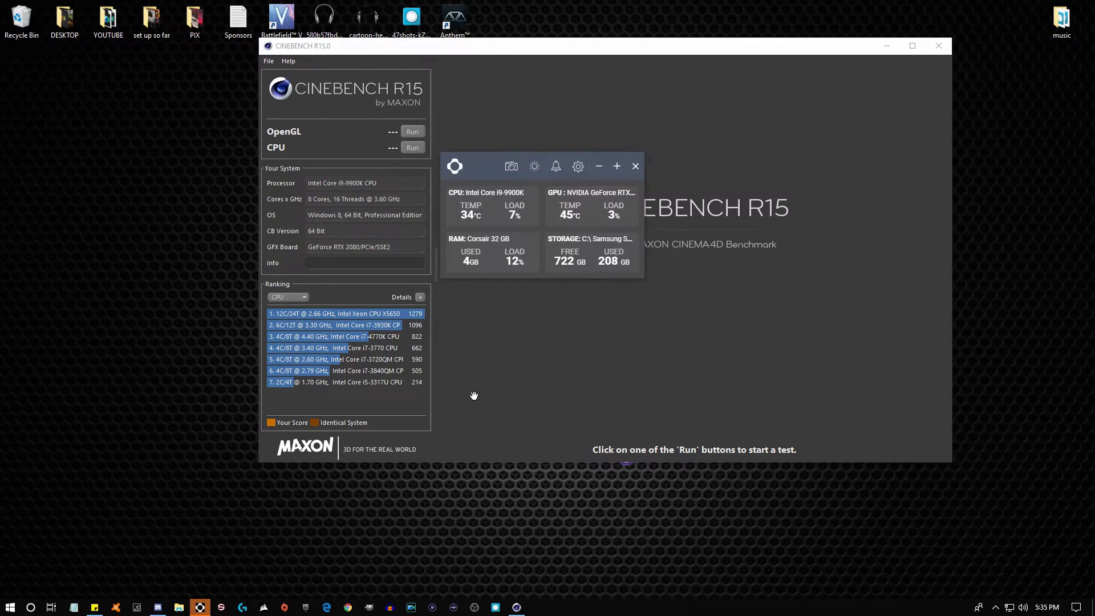
left_click_drag(490, 166, 72, 173)
left_click(164, 178)
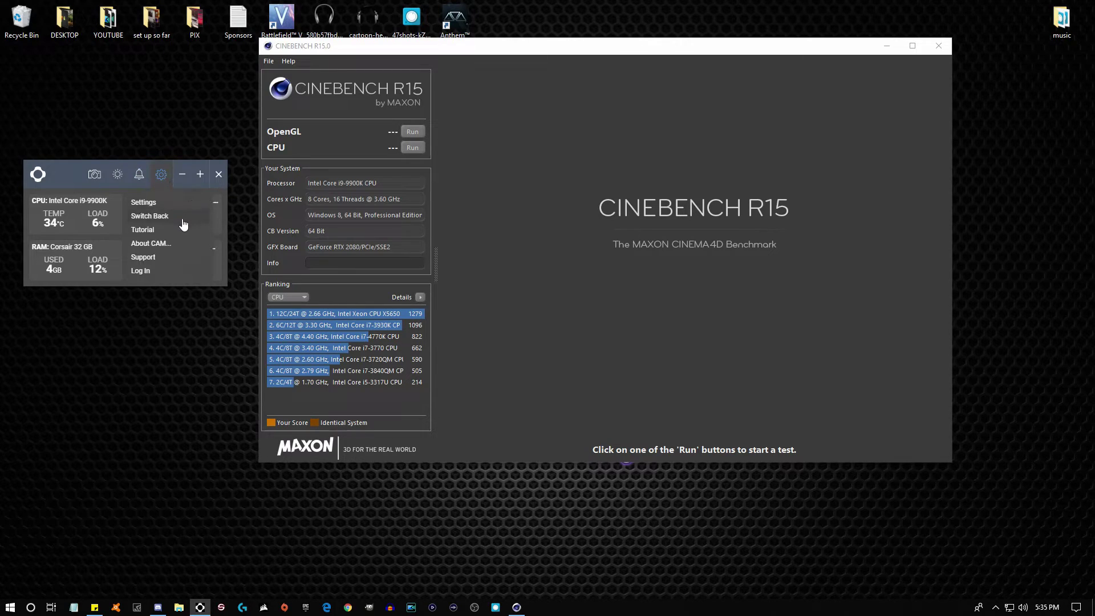
left_click(181, 216)
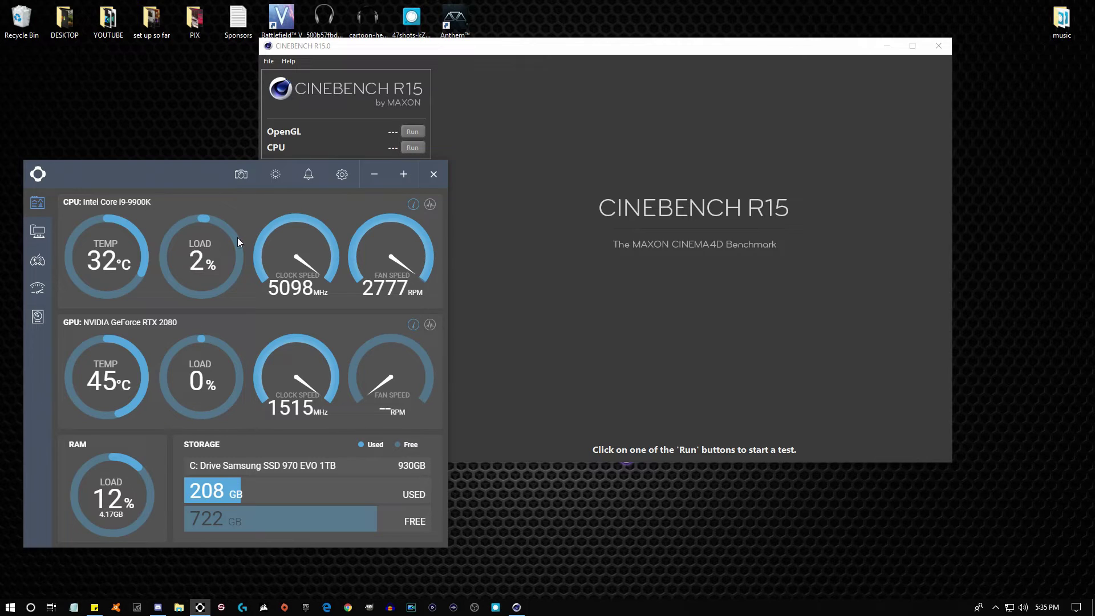
left_click(340, 175)
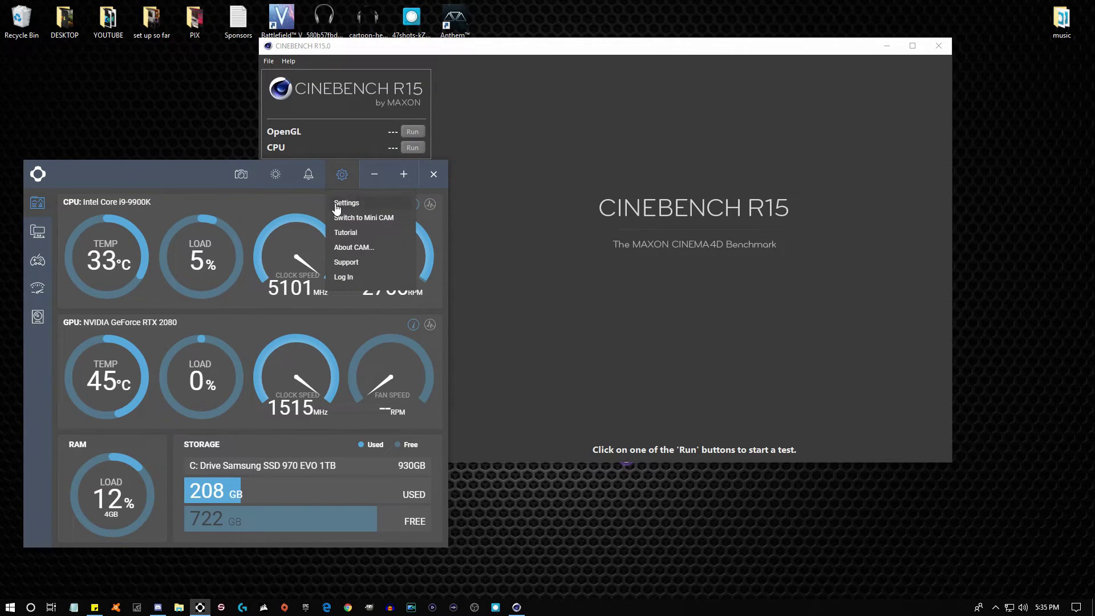
left_click(365, 213)
left_click_drag(59, 160, 71, 165)
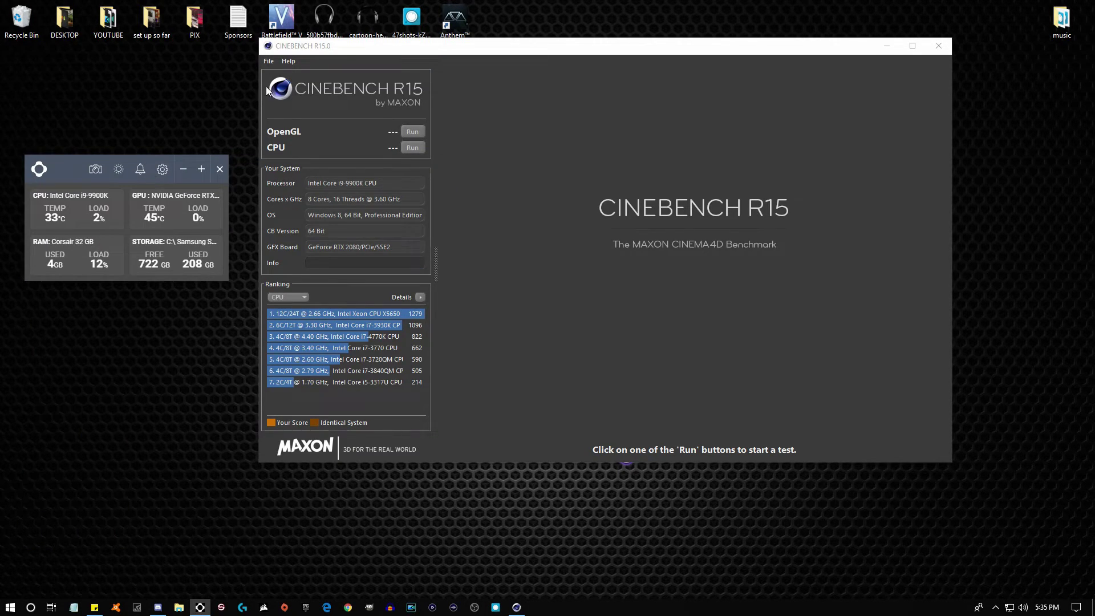
Step: Run the Cinebench CPU test, scoring 2104 cb and ranking the i9-9900K first
left_click(412, 147)
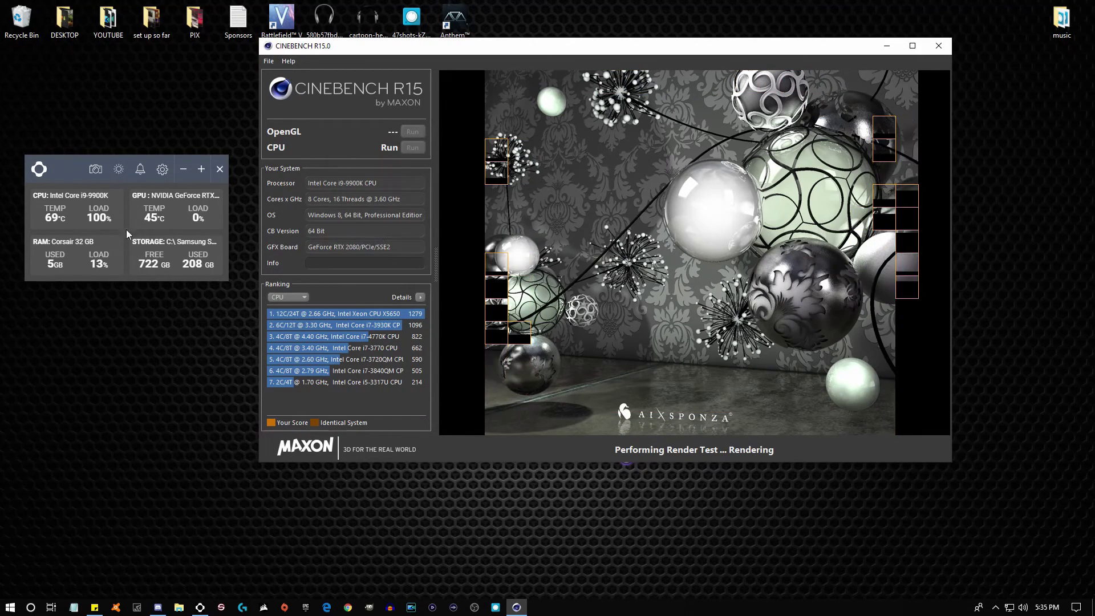
left_click_drag(74, 170, 71, 183)
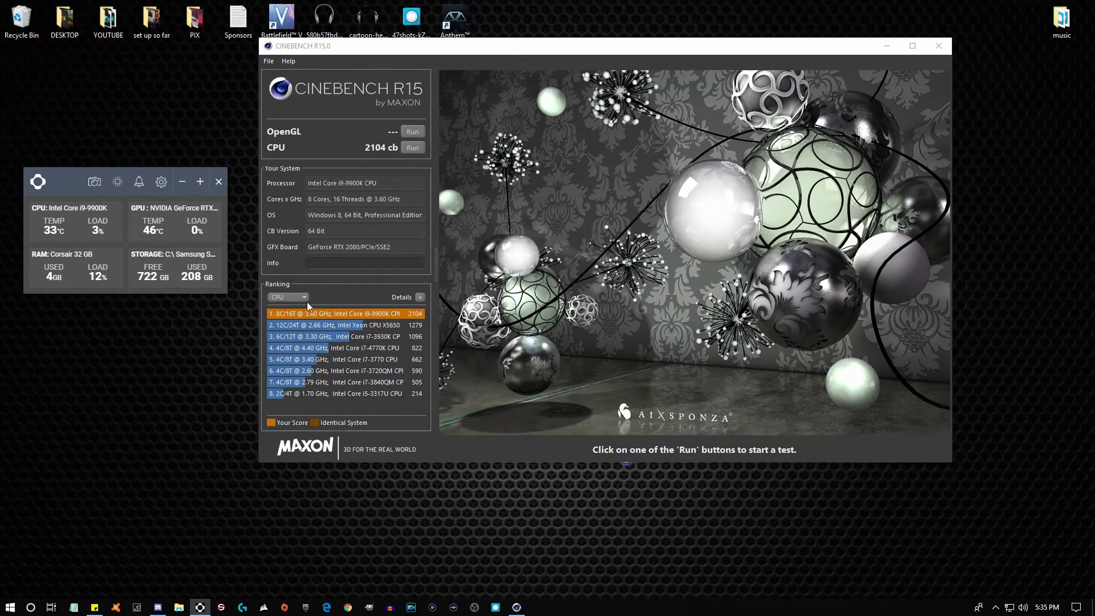
mouse_move(396, 361)
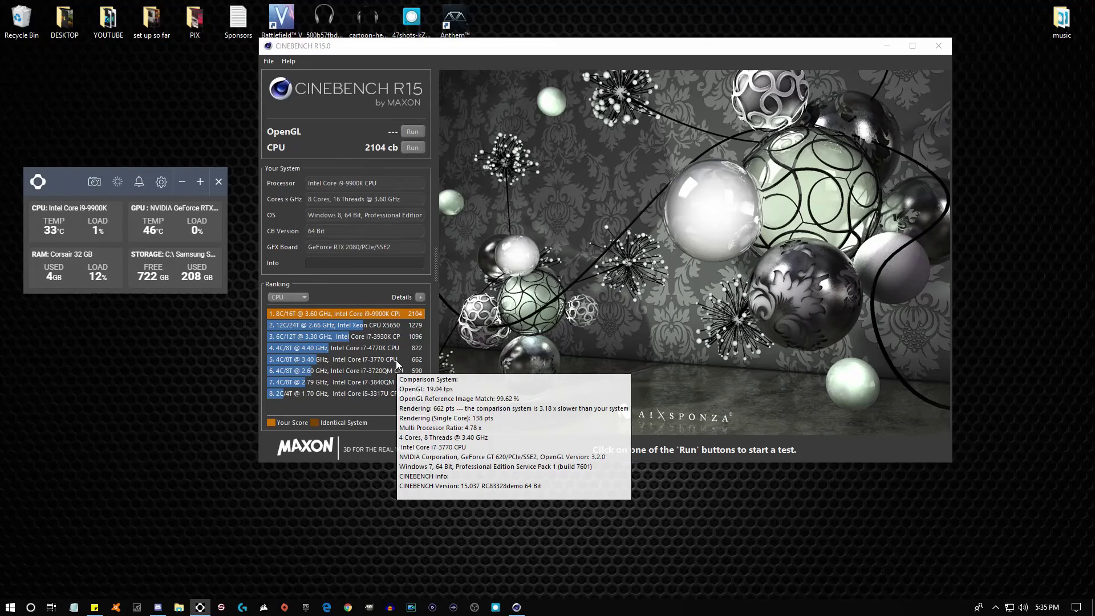